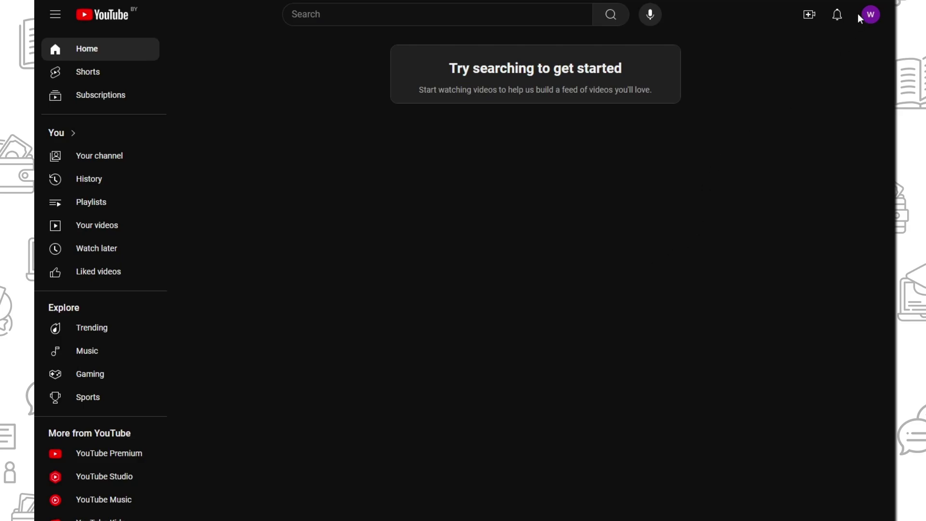
# Switch YouTube to the main account's channel and reopen its account menu.
pyautogui.click(870, 14)
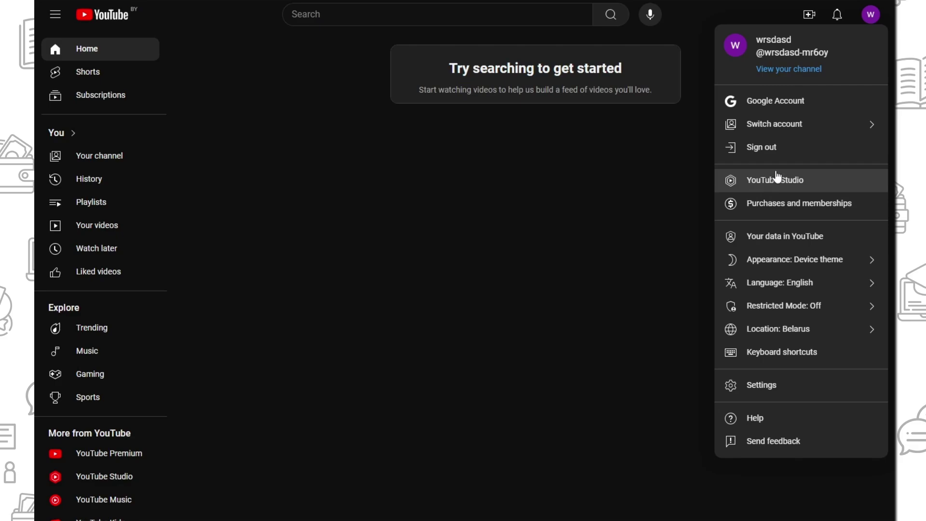
pyautogui.click(816, 129)
pyautogui.click(781, 105)
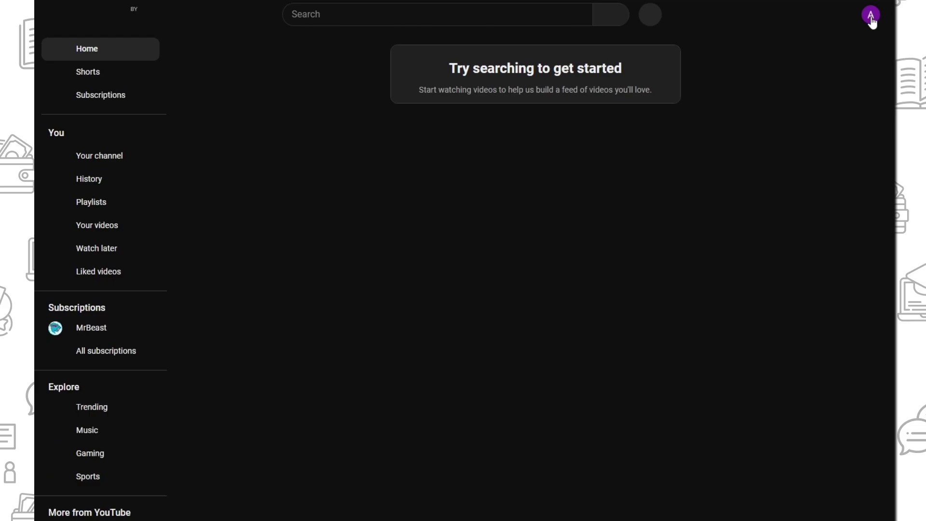
pyautogui.click(869, 13)
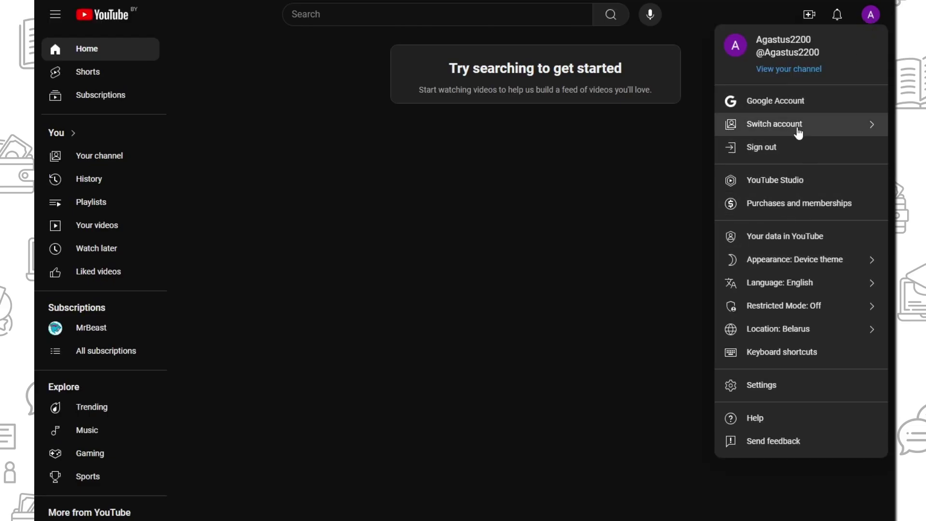
# Review the main account's YouTube settings page, then reopen the avatar menu.
pyautogui.click(795, 395)
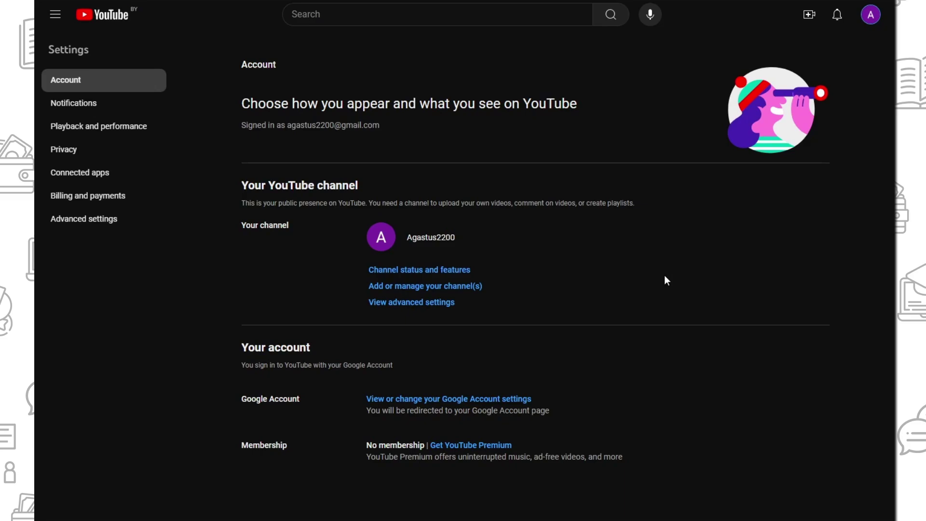
pyautogui.click(870, 15)
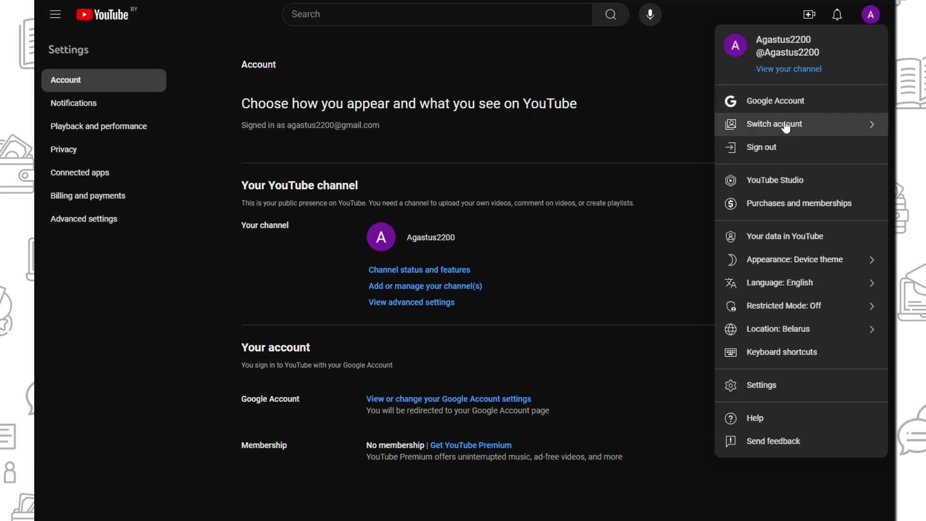
# Switch the active channel to the second brand channel.
pyautogui.click(785, 127)
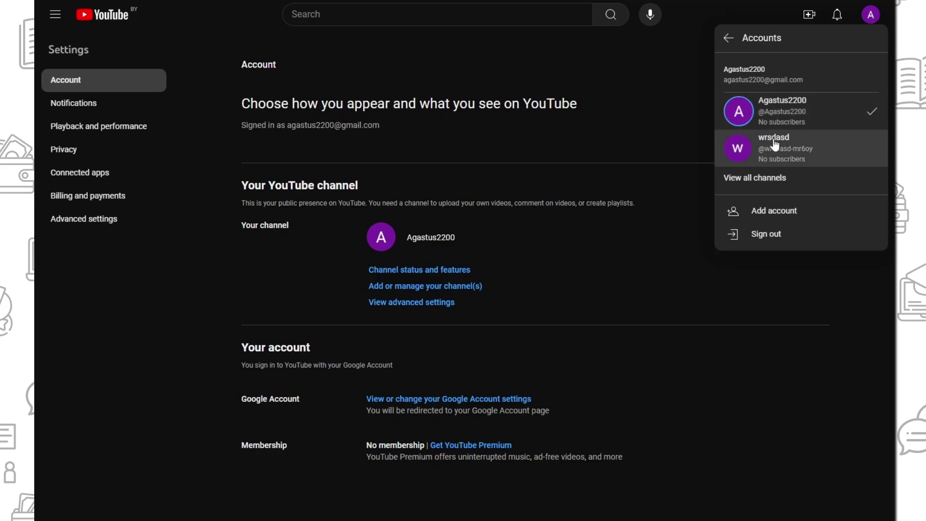
pyautogui.click(781, 147)
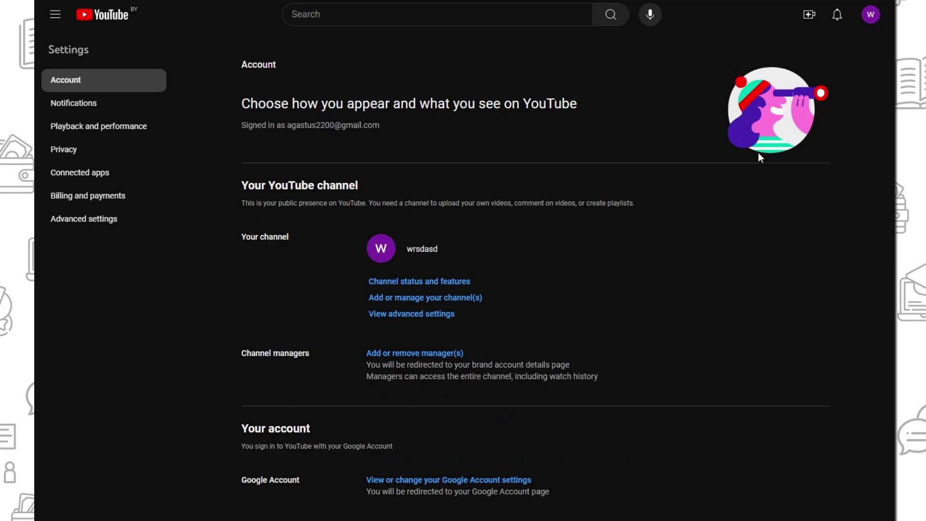
# Go from the channel's 'Add or remove manager(s)' link to the brand account's Manage Permissions list.
pyautogui.click(421, 356)
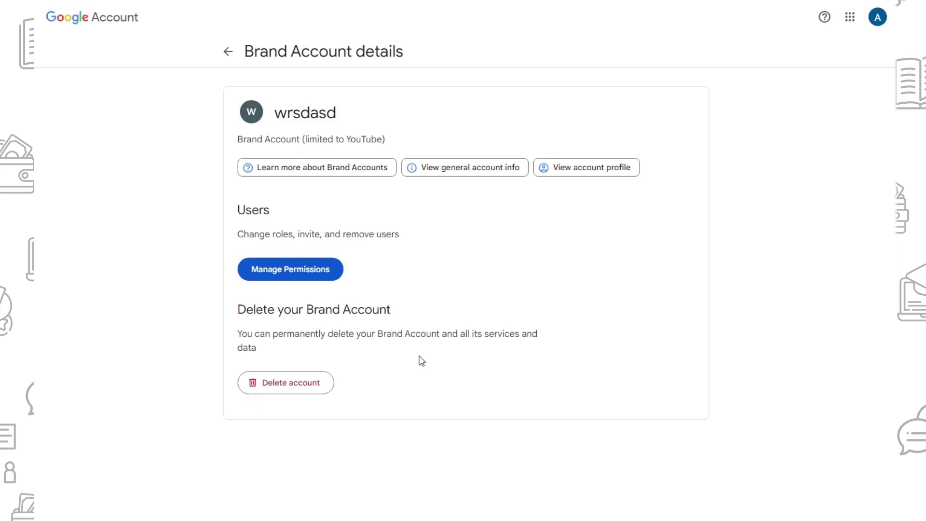
pyautogui.click(337, 271)
pyautogui.click(310, 270)
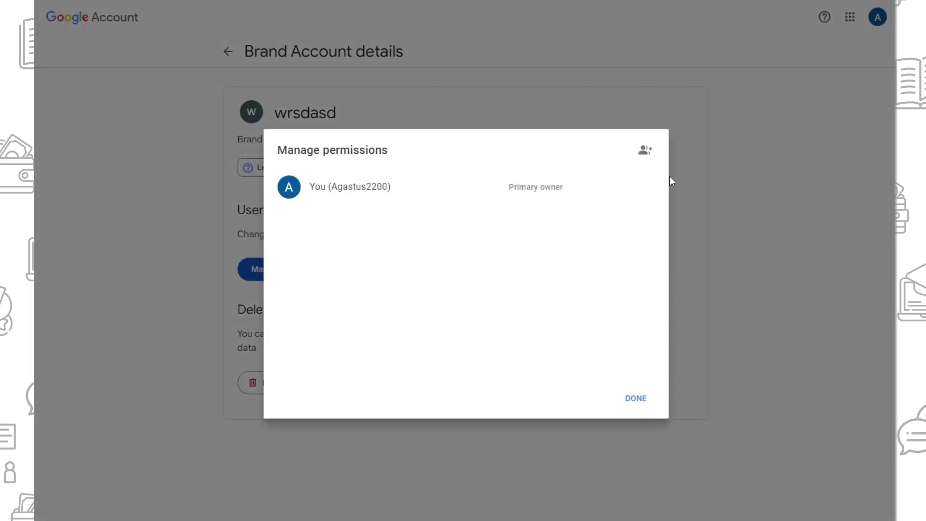
# Start a new user invitation and give the user the Owner role.
pyautogui.click(646, 152)
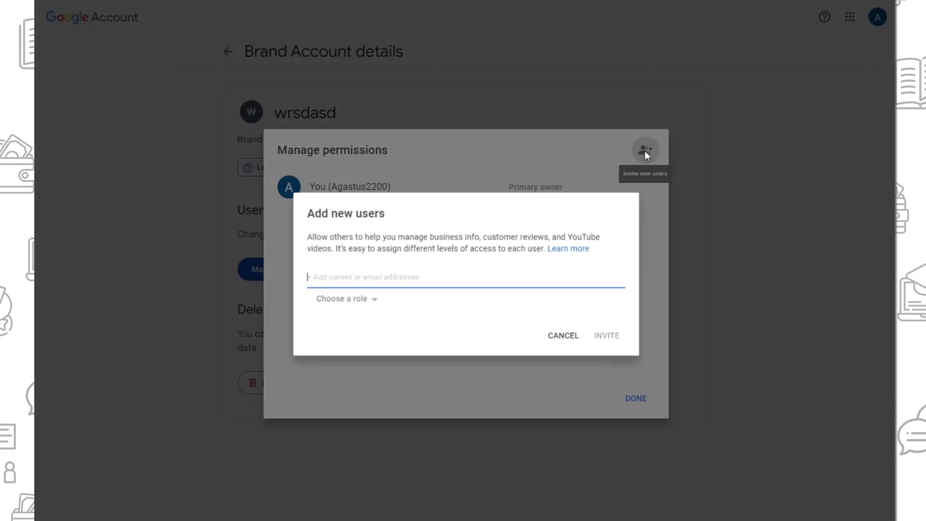
pyautogui.click(370, 301)
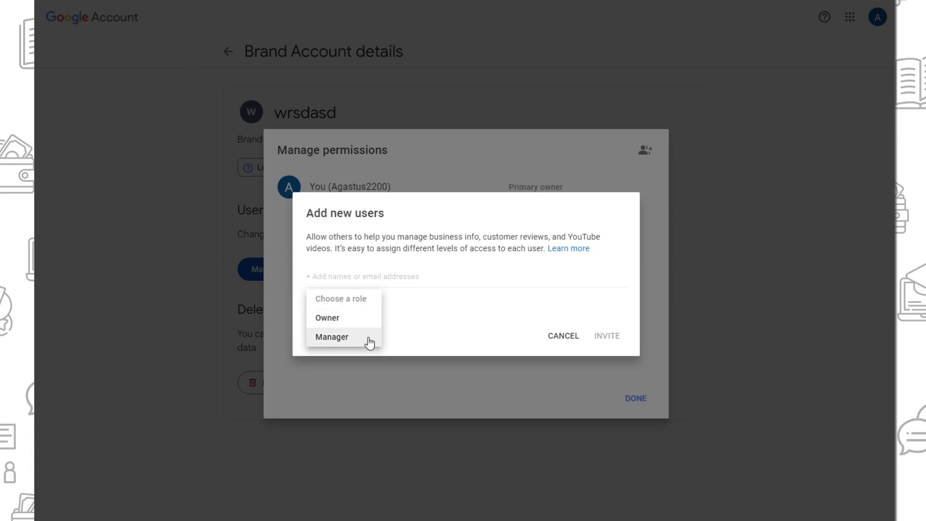
pyautogui.click(367, 319)
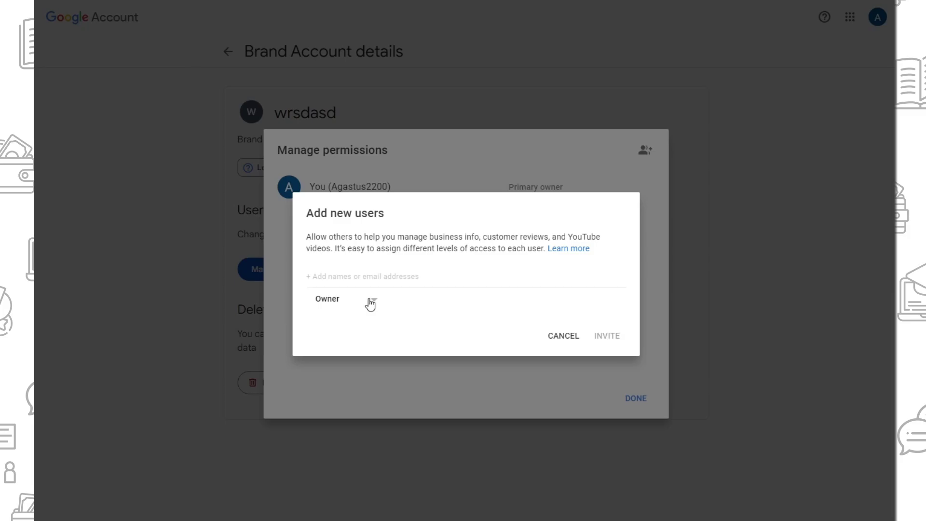
# Change the invited user's role to Manager, then cancel the invitation and close permissions.
pyautogui.click(371, 300)
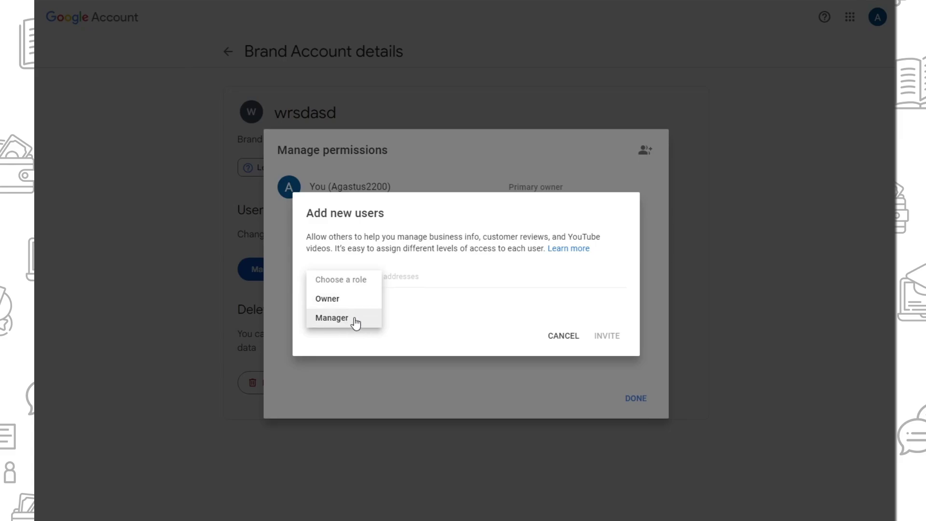
pyautogui.click(355, 318)
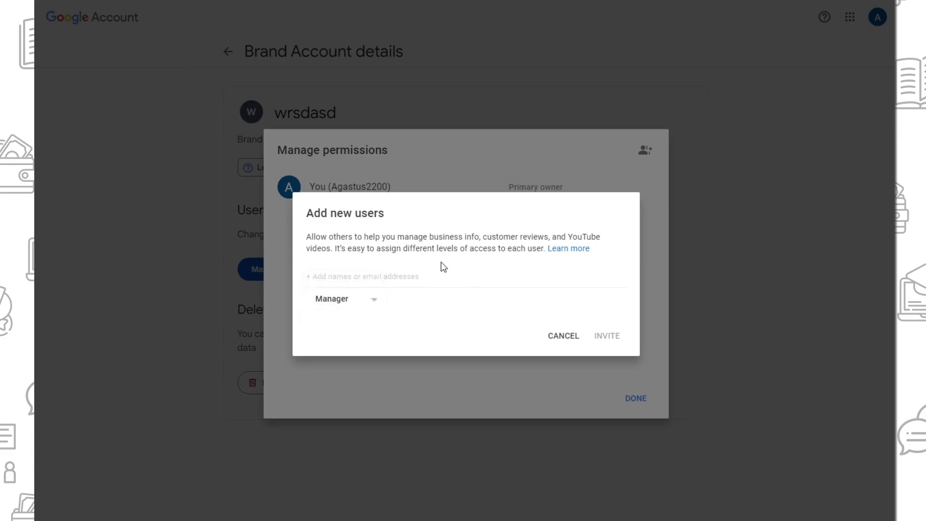
pyautogui.click(563, 336)
pyautogui.click(636, 399)
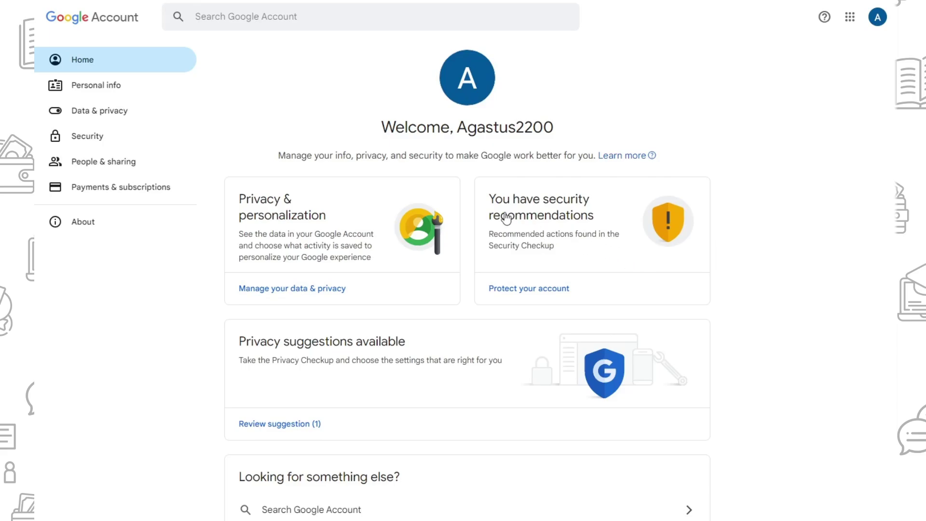
# Open the Email page under Personal info's Contact info.
pyautogui.click(114, 86)
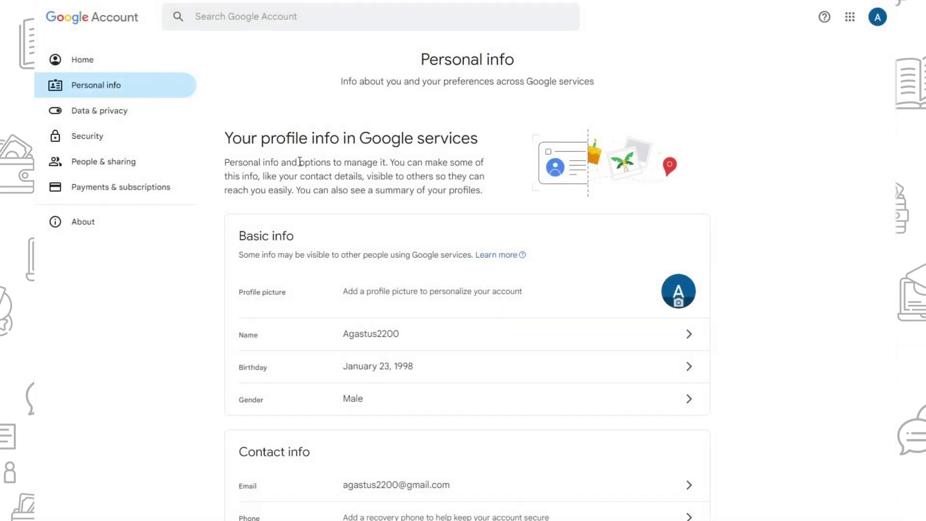
pyautogui.scroll(-3, 326, 239)
pyautogui.scroll(-1, 342, 295)
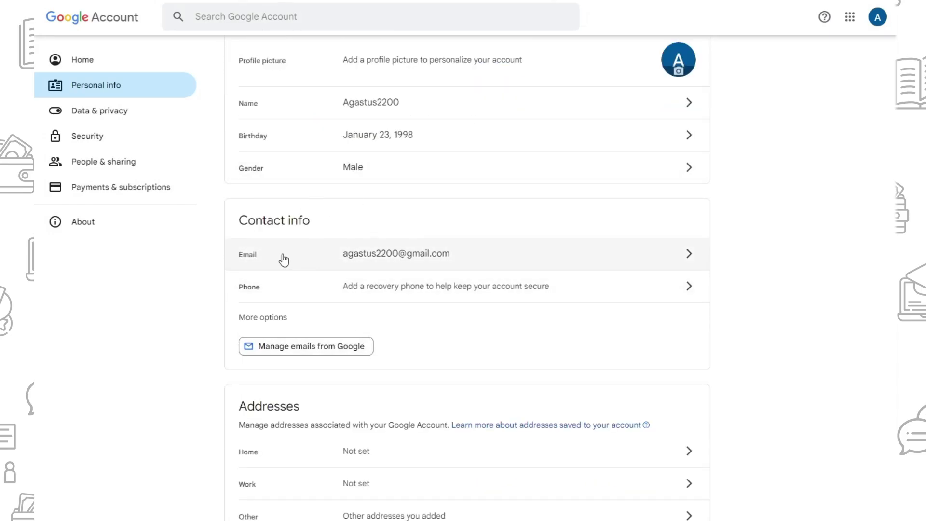
pyautogui.click(304, 253)
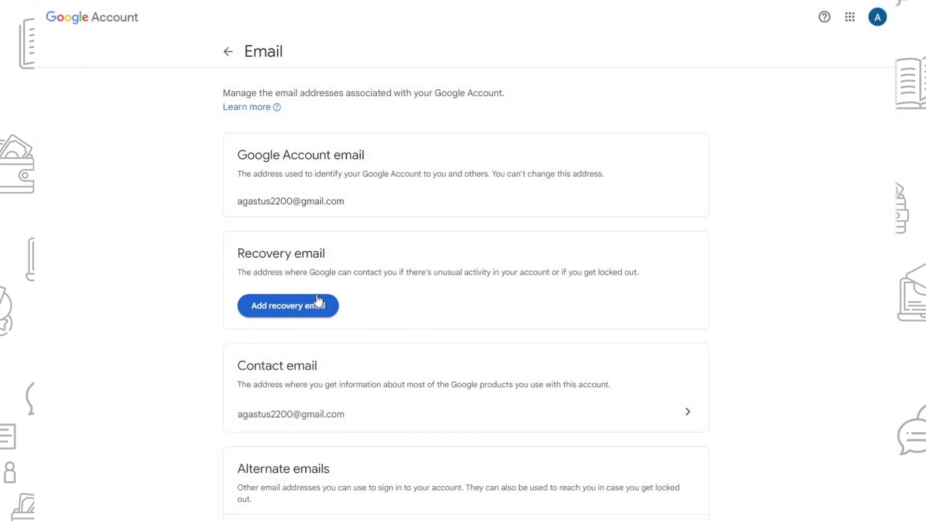
pyautogui.scroll(-2, 478, 324)
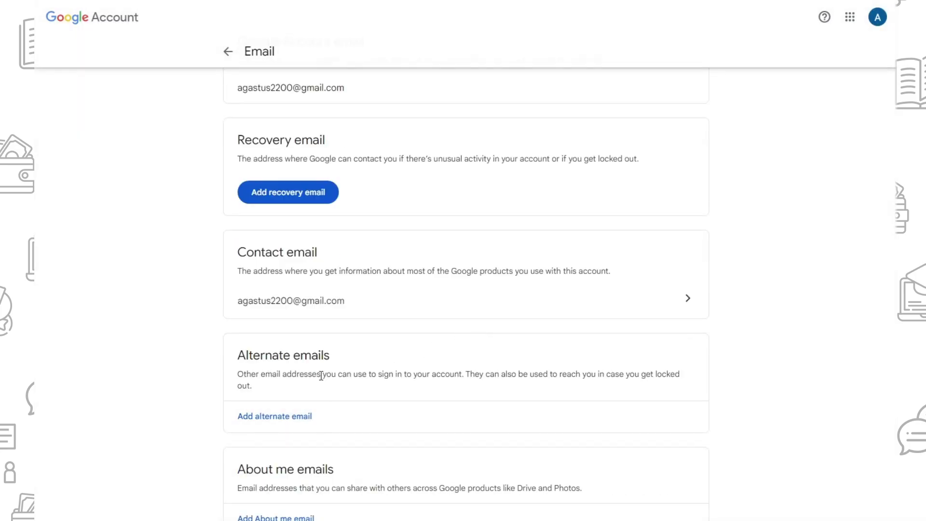
# Highlight the empty Alternate emails heading on the Email page, then clear the highlight.
pyautogui.moveTo(238, 352); pyautogui.dragTo(345, 355)
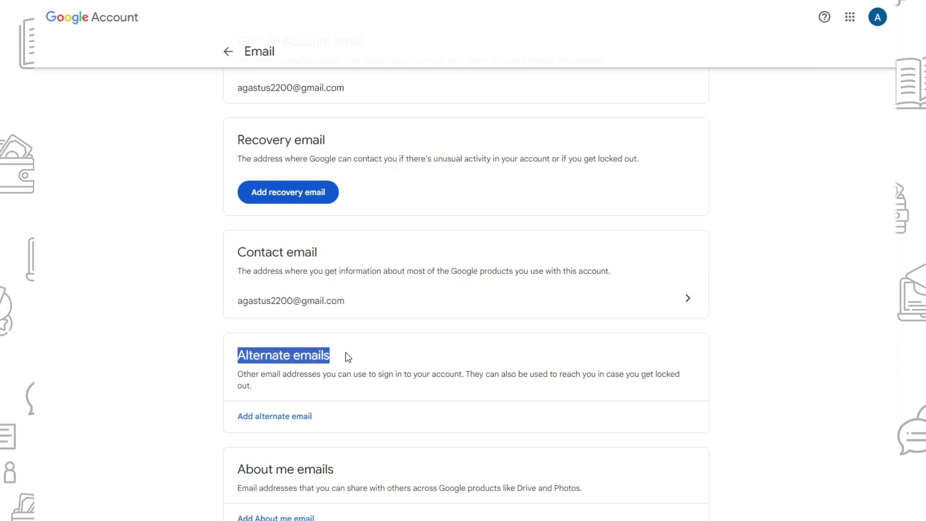
pyautogui.click(388, 349)
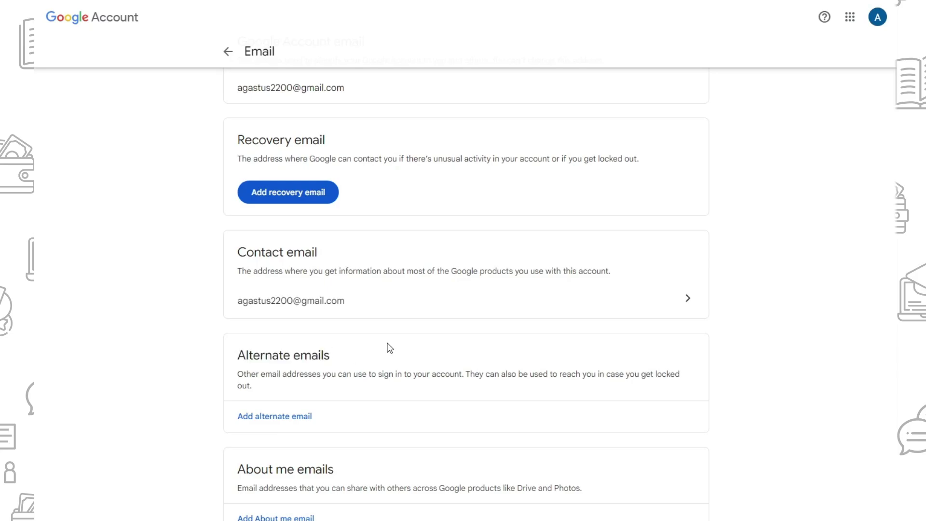